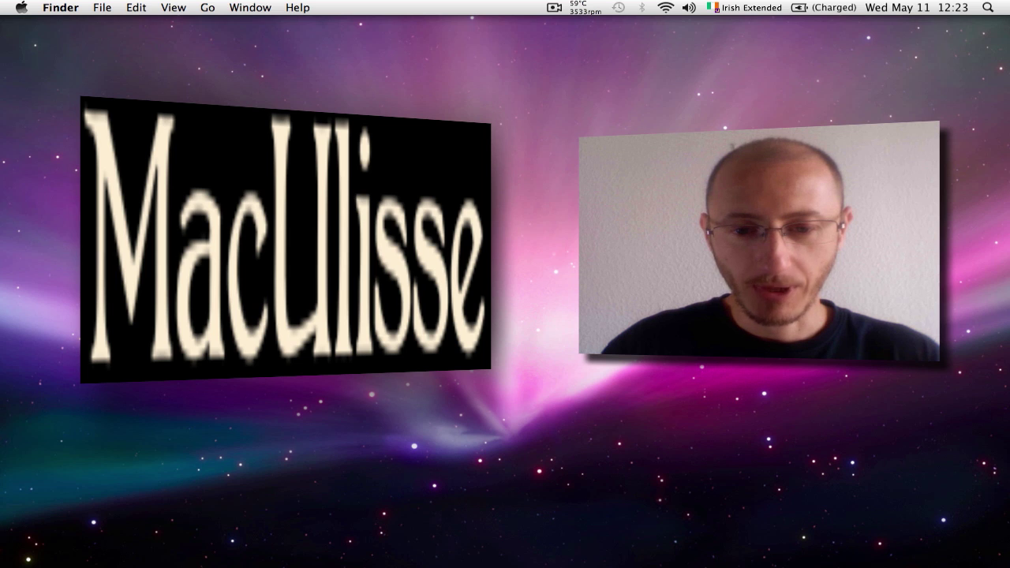
# - Open the 'tools python to remove ebook DRM' folder from the Downloads stack in Finder
pyautogui.moveTo(473, 564)
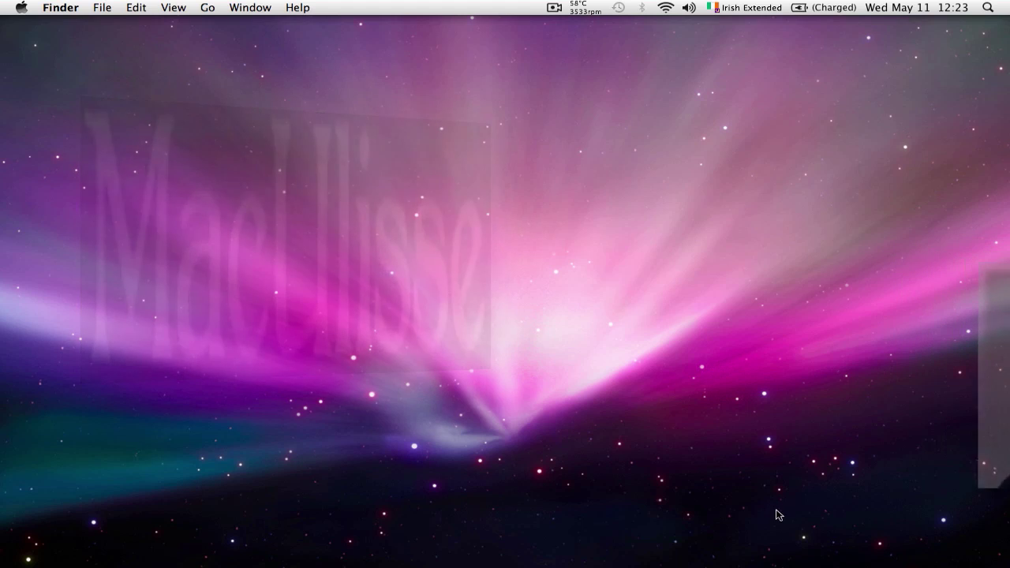
pyautogui.moveTo(789, 552)
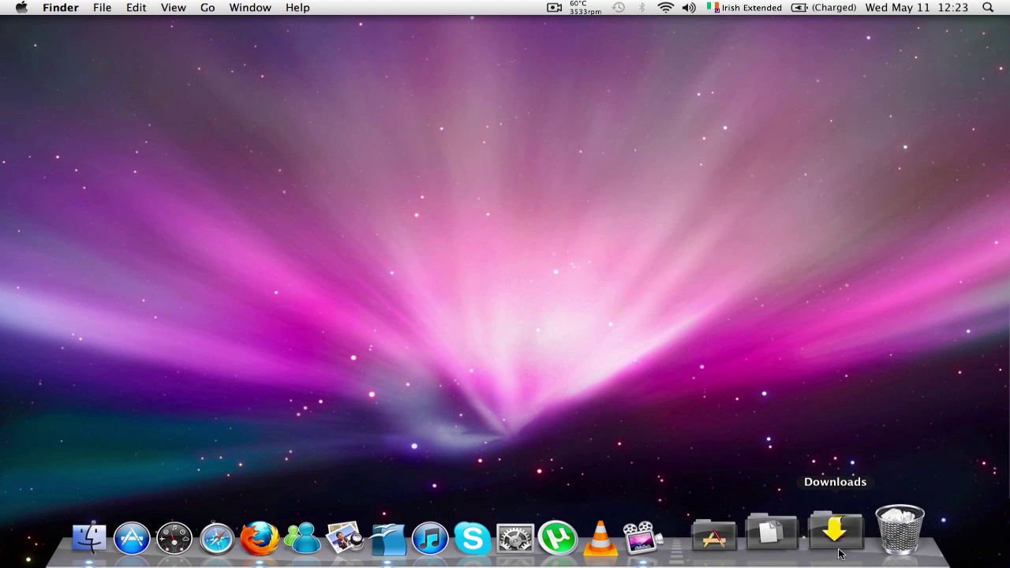
pyautogui.click(834, 543)
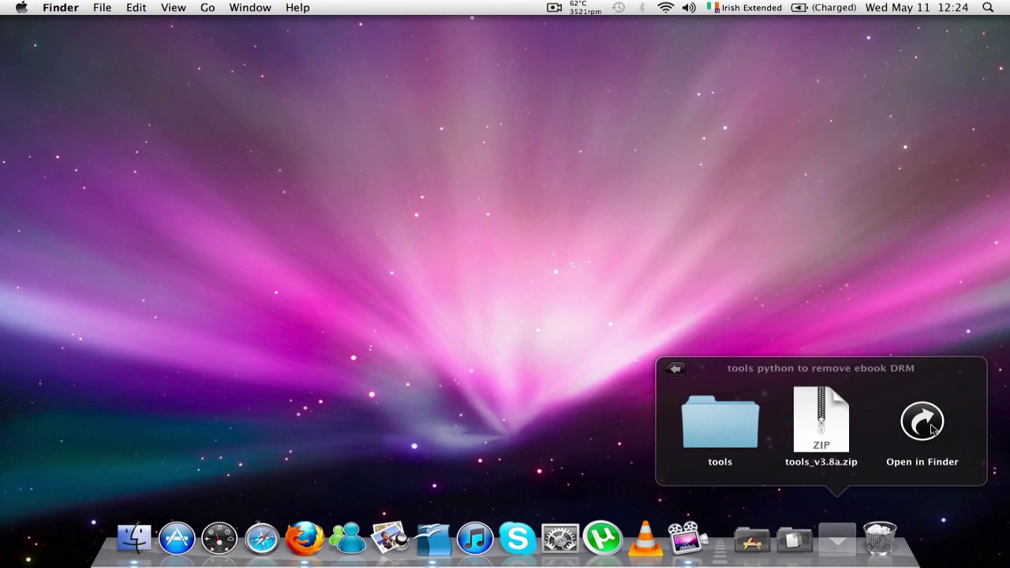
pyautogui.click(932, 428)
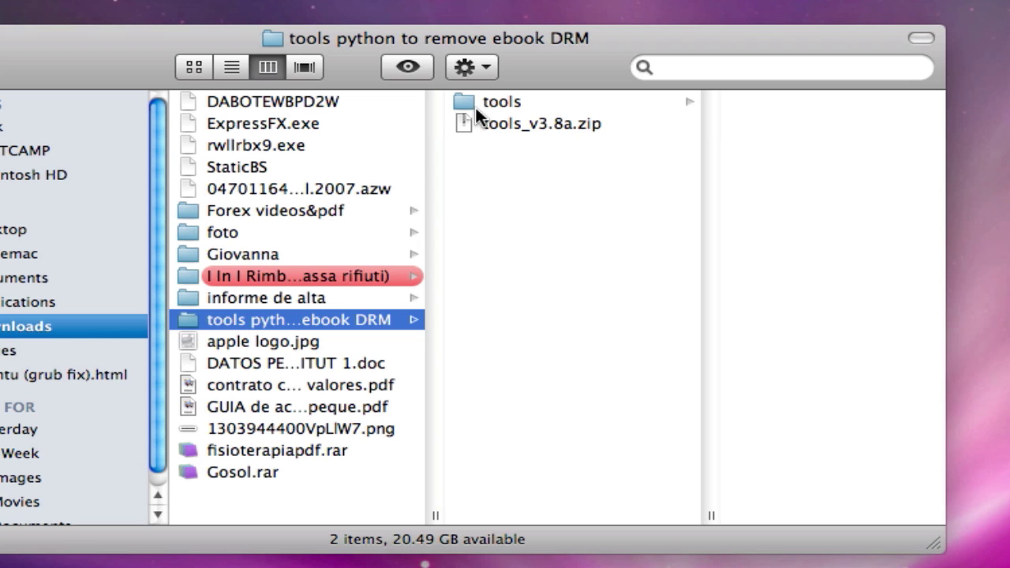
# - Browse tools > DeDRM_for_Mac_and_Win and select DeDRM_2.6.app.zip to preview its details
pyautogui.click(475, 101)
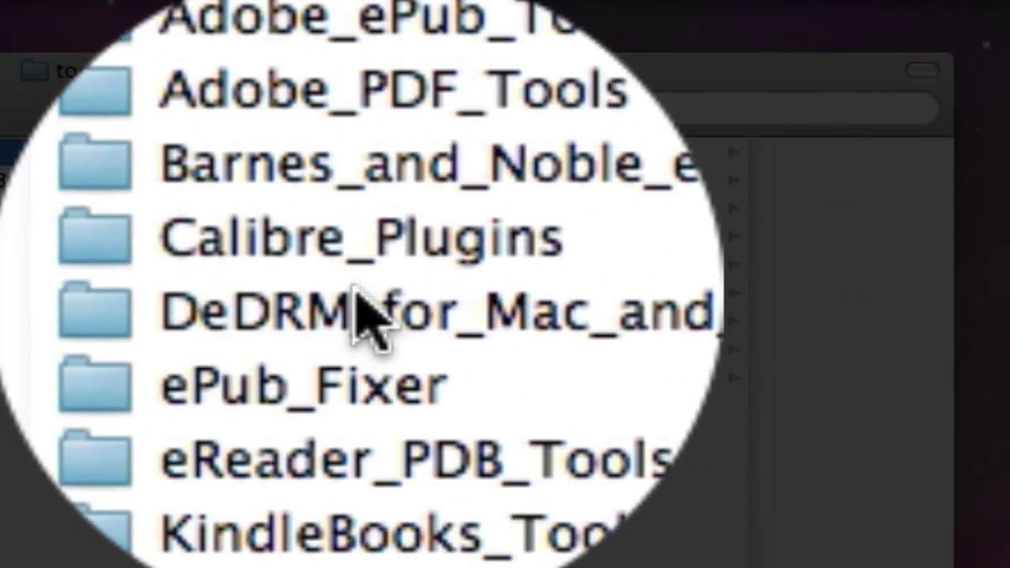
pyautogui.click(491, 290)
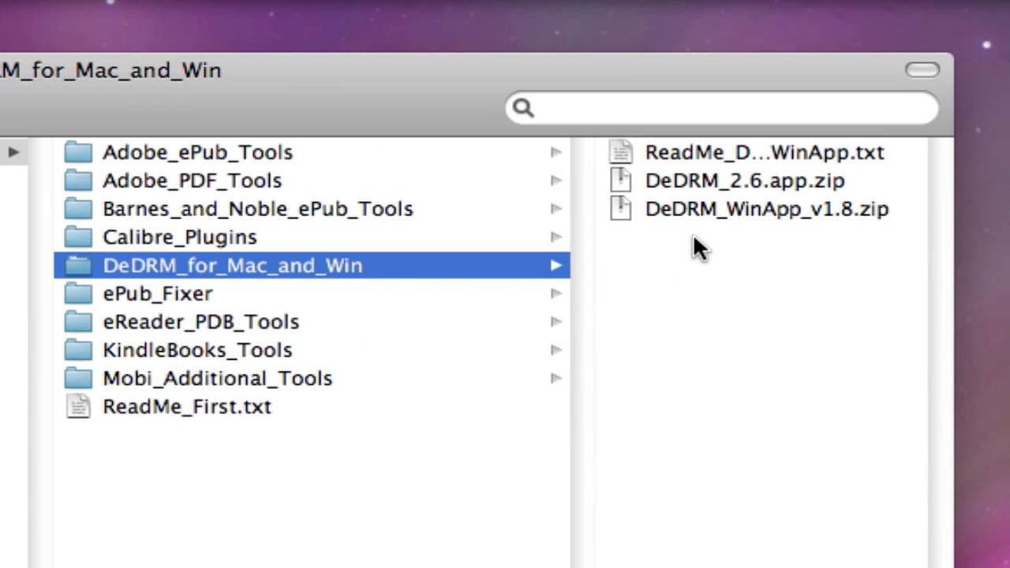
pyautogui.click(686, 181)
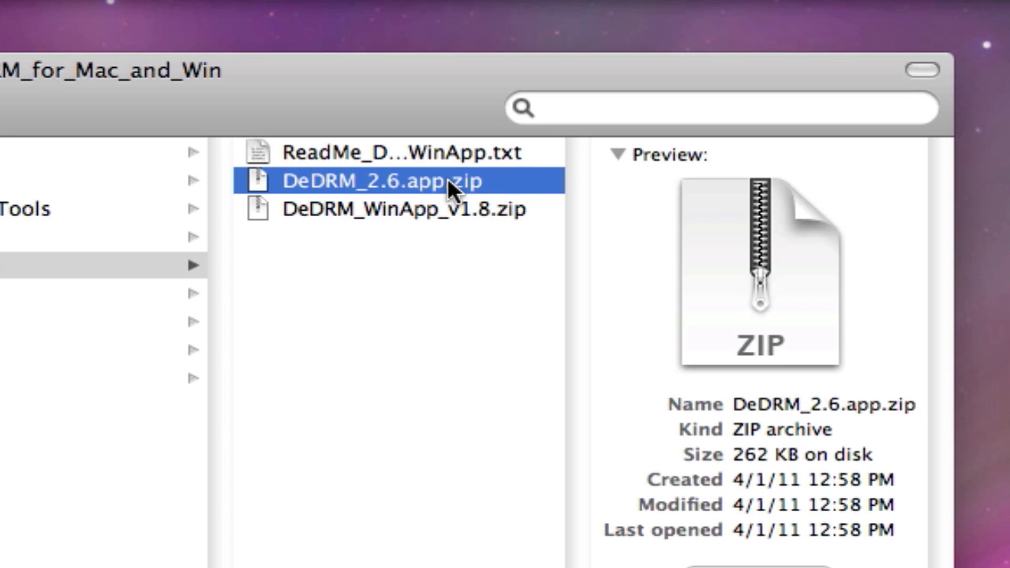
pyautogui.click(422, 207)
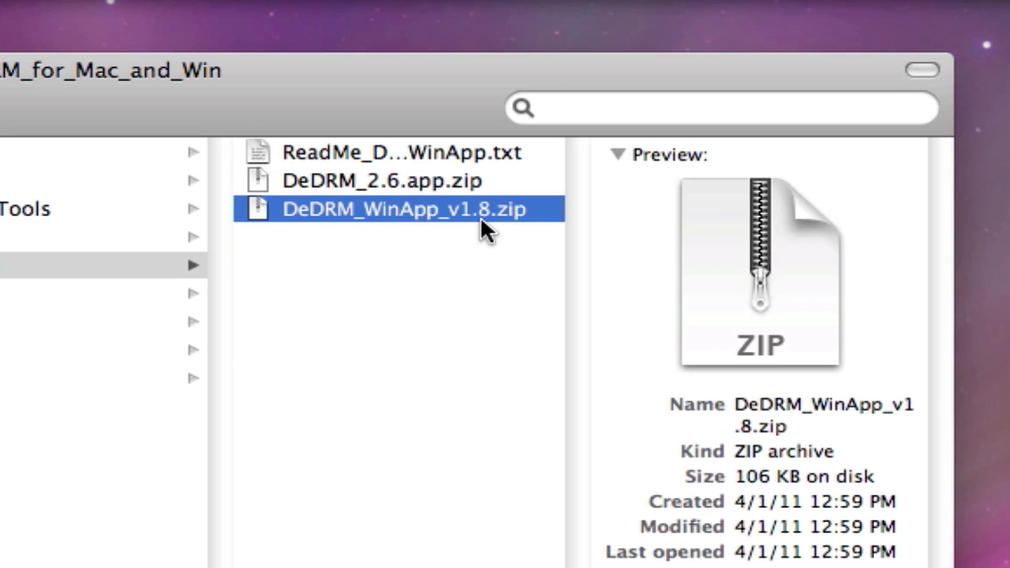
pyautogui.rightClick(400, 175)
pyautogui.click(374, 174)
pyautogui.click(373, 174)
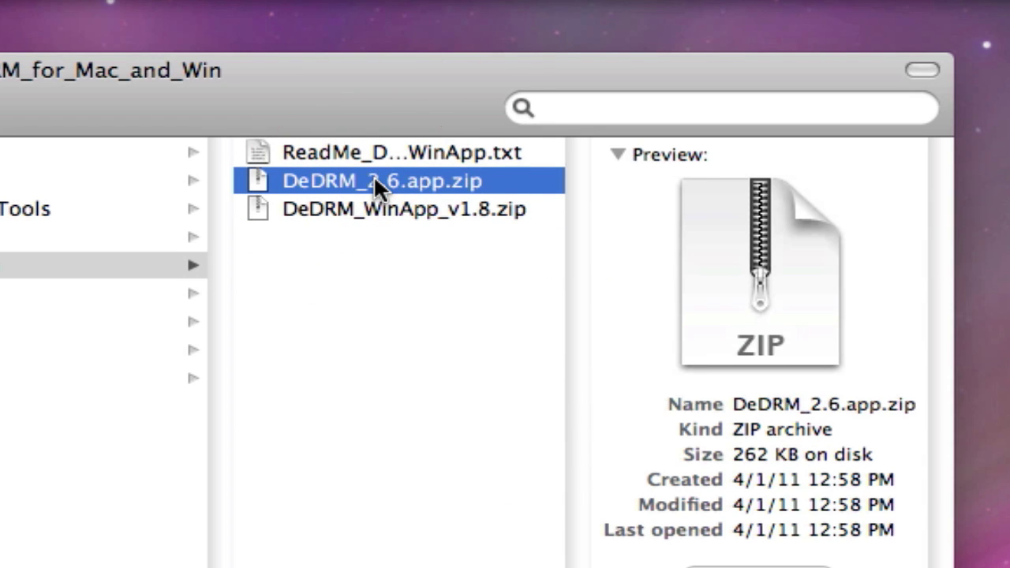
# - Extract DeDRM_2.6.app.zip and drag the DeDRM 2.6 app toward Applications
pyautogui.doubleClick(374, 174)
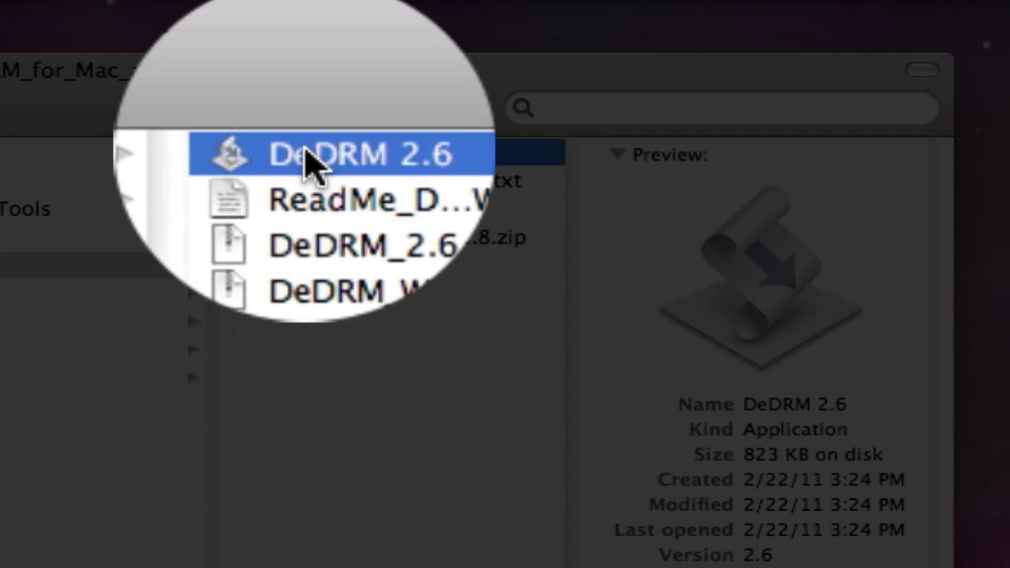
pyautogui.click(306, 152)
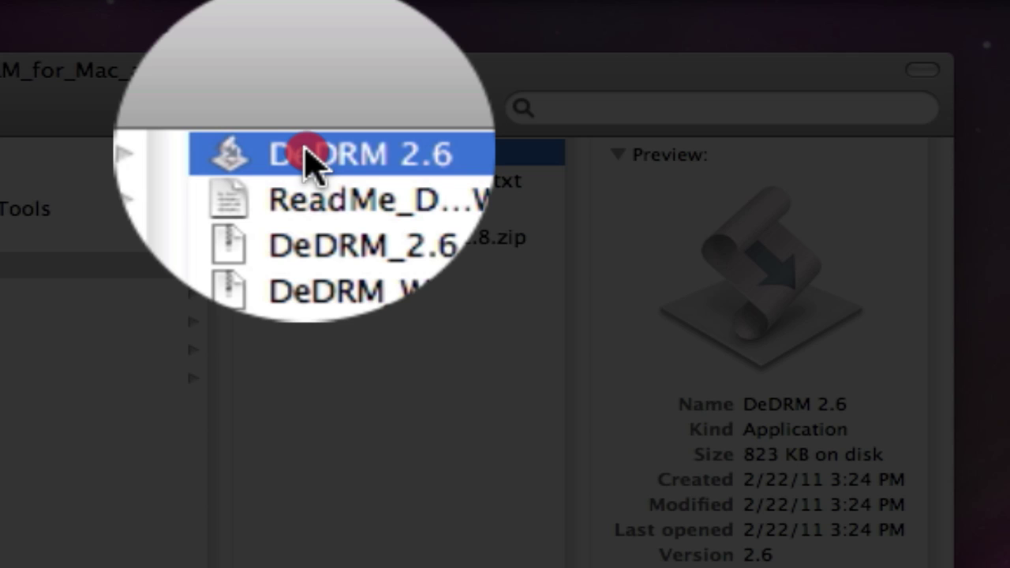
pyautogui.moveTo(306, 153); pyautogui.dragTo(249, 260)
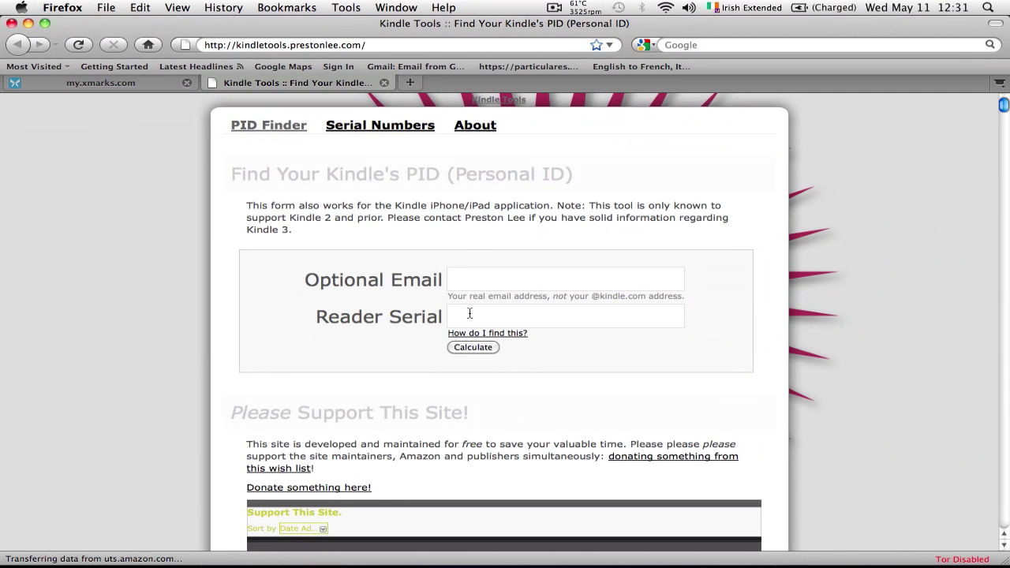
# - Enter the Kindle's reader serial number in Kindle Tools and calculate its PID
pyautogui.click(469, 316)
pyautogui.write('B008A')
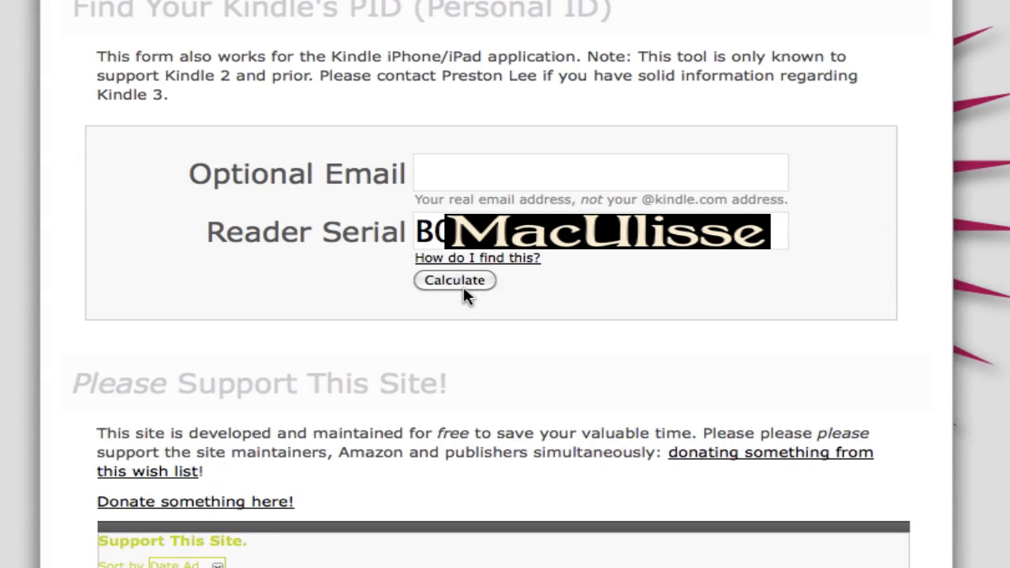
pyautogui.click(479, 347)
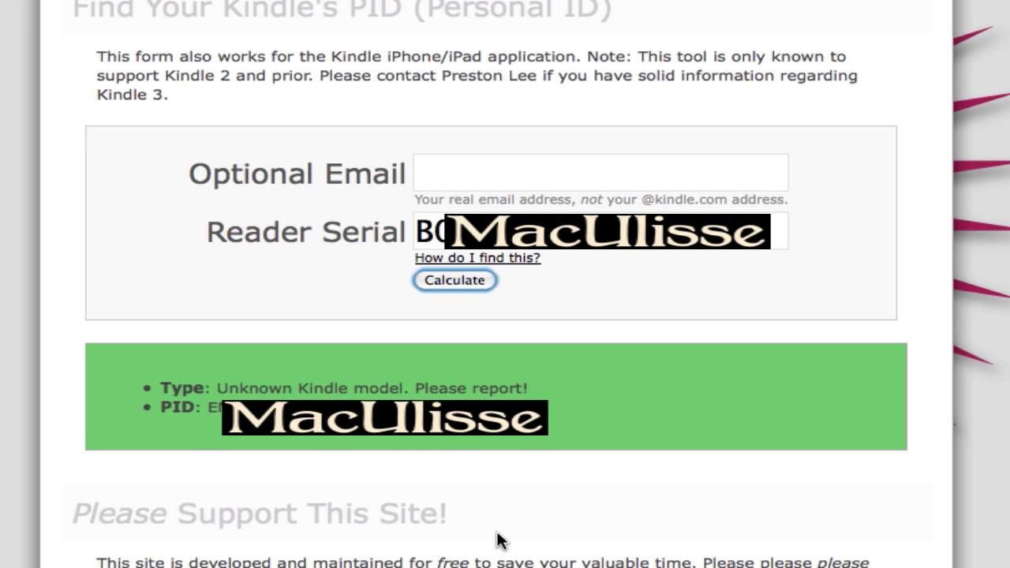
# - Launch DeDRM 2.6 from Applications and finish the Mobipocket PID and Kindle serial steps
pyautogui.moveTo(613, 562)
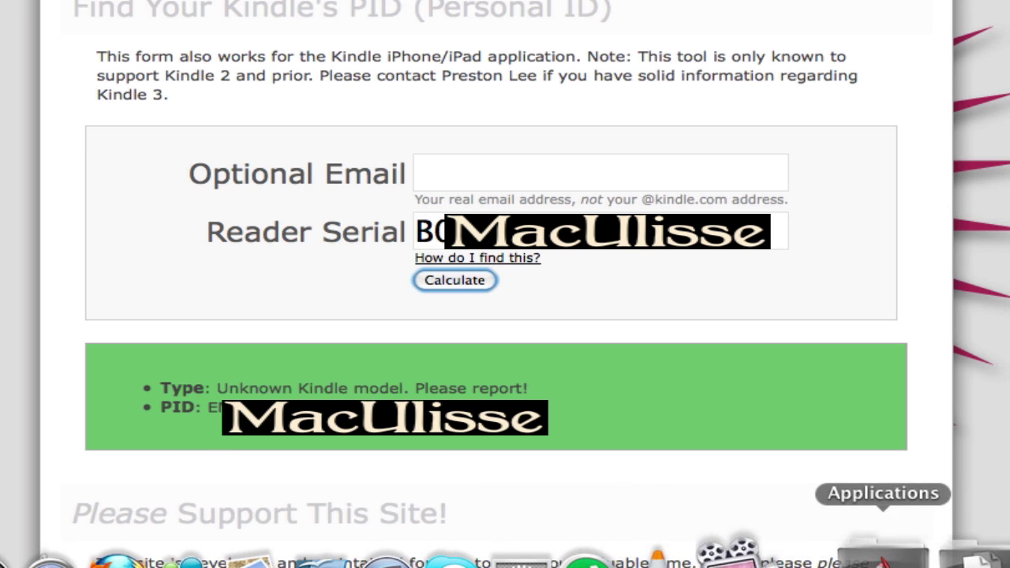
pyautogui.click(884, 552)
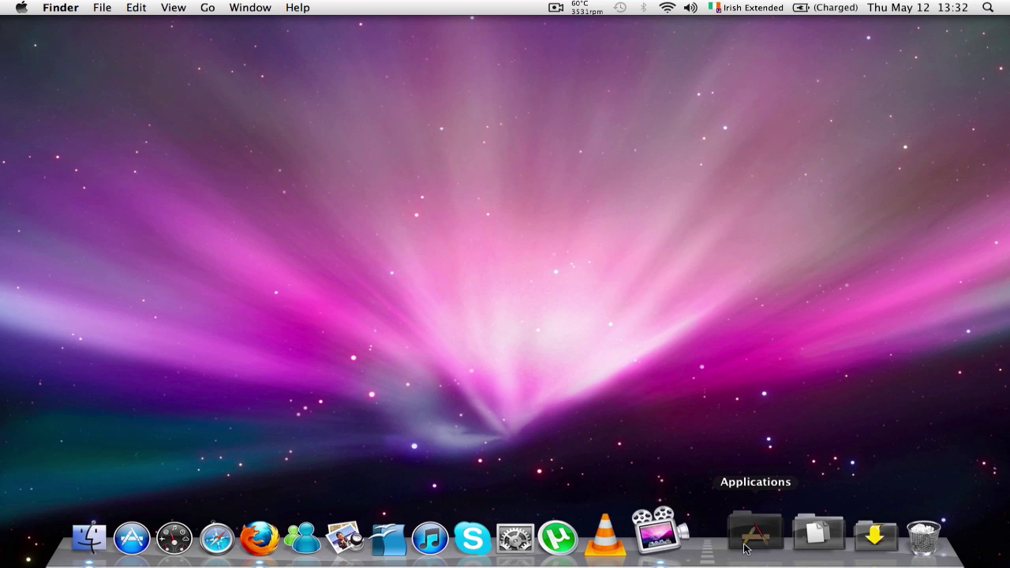
pyautogui.click(746, 544)
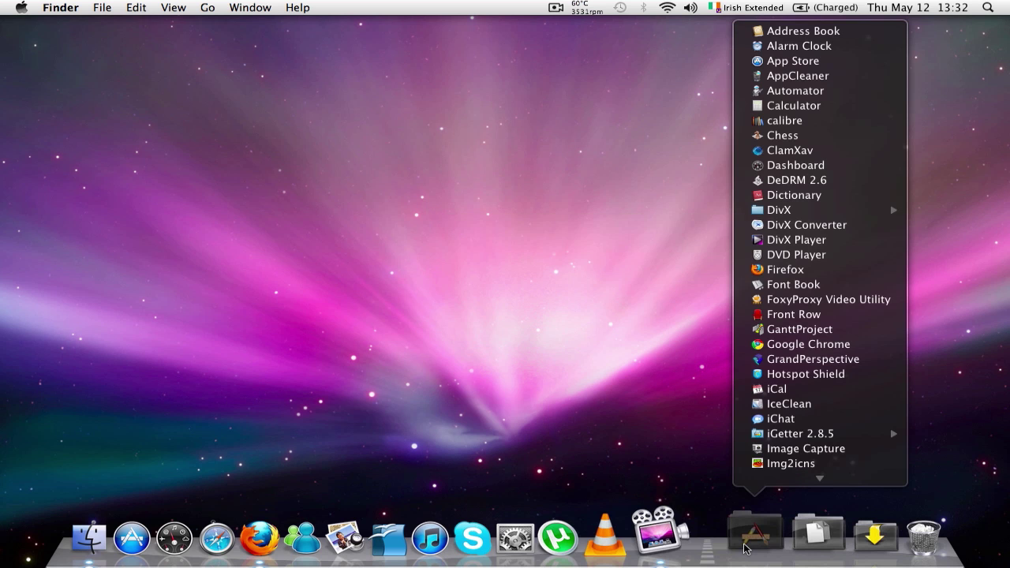
pyautogui.click(772, 181)
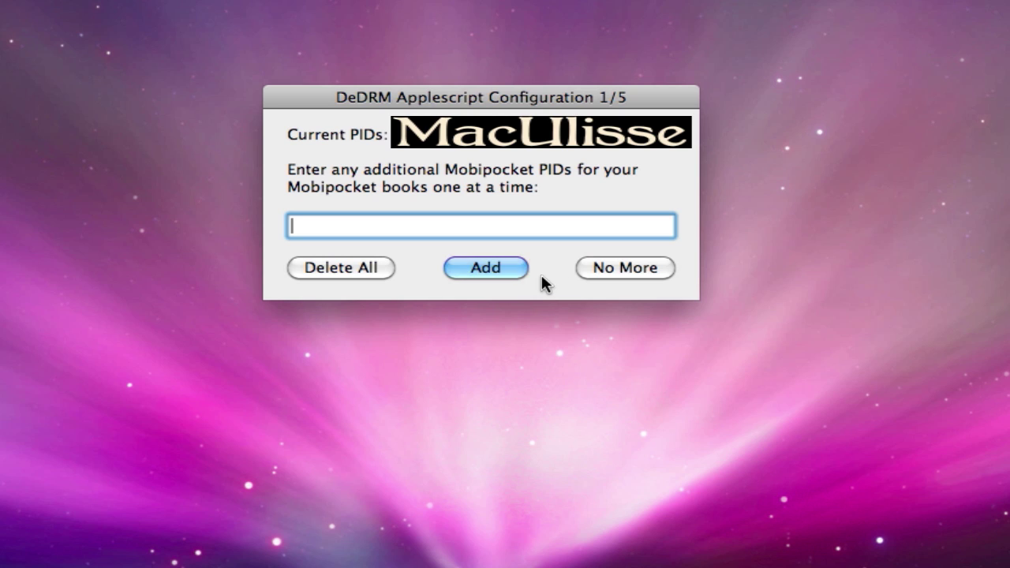
pyautogui.click(587, 267)
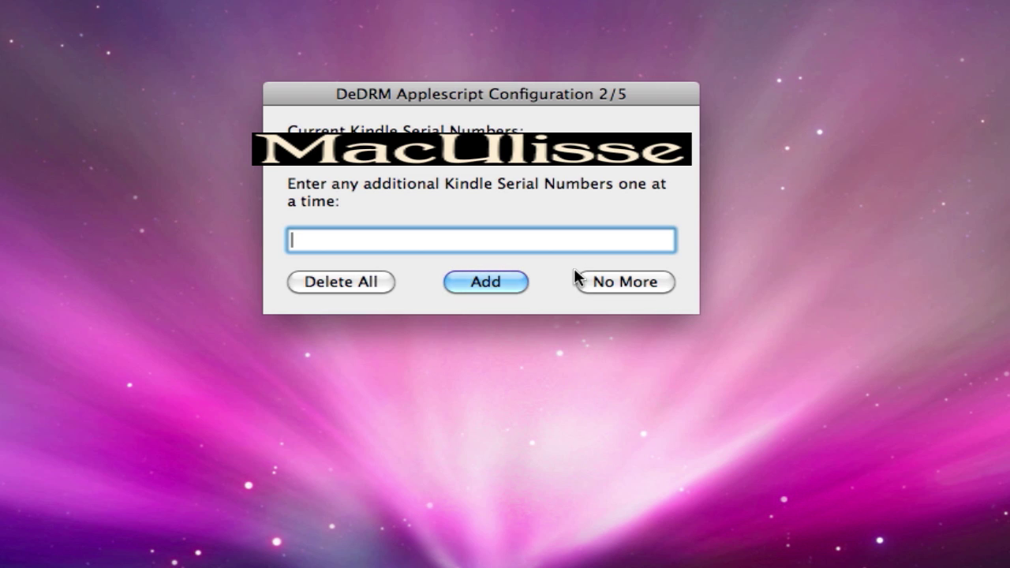
pyautogui.click(577, 279)
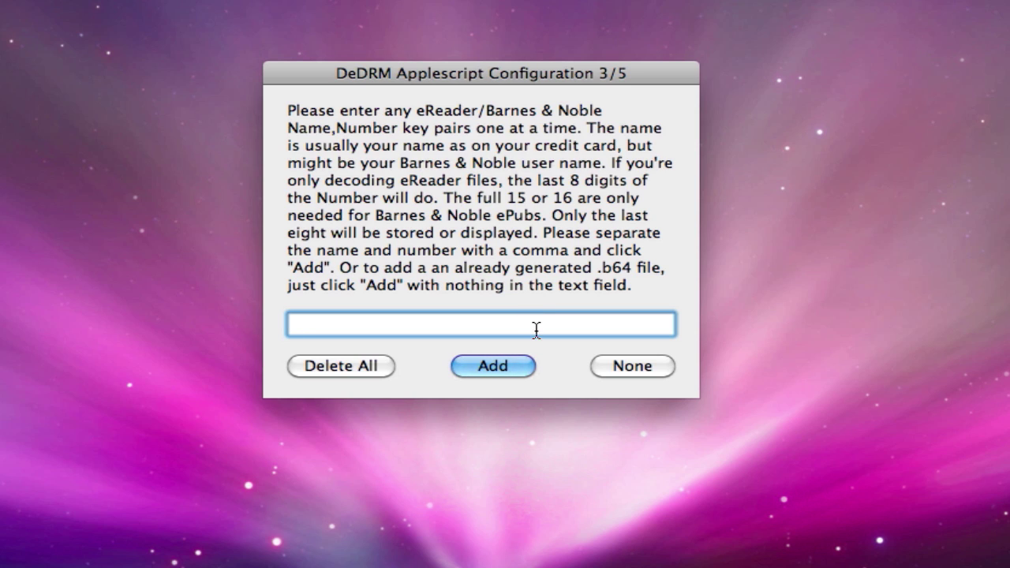
# - Skip eReader and Adobe keys and save decrypted ebooks in the original ebooks' folder
pyautogui.click(626, 372)
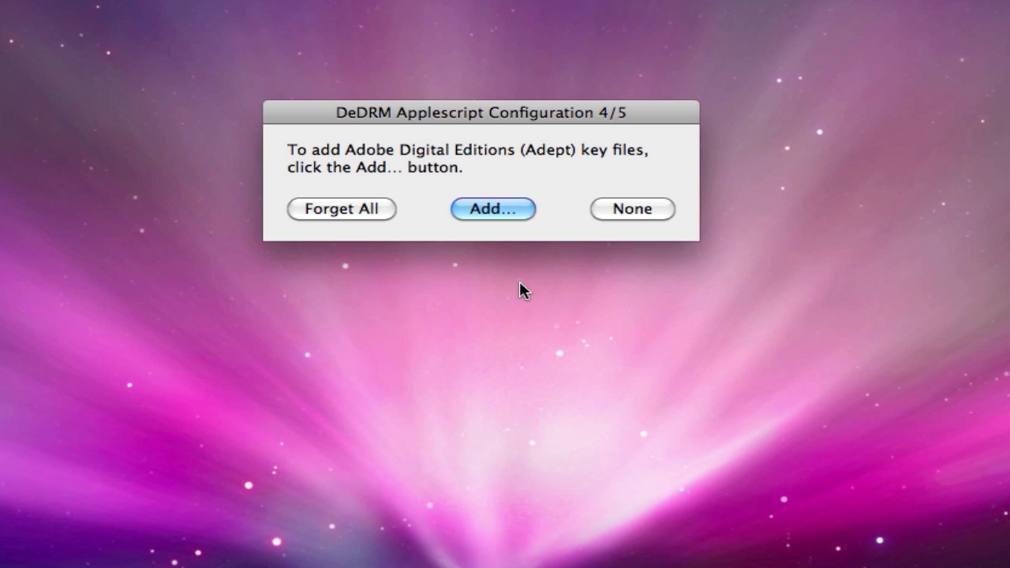
pyautogui.click(628, 216)
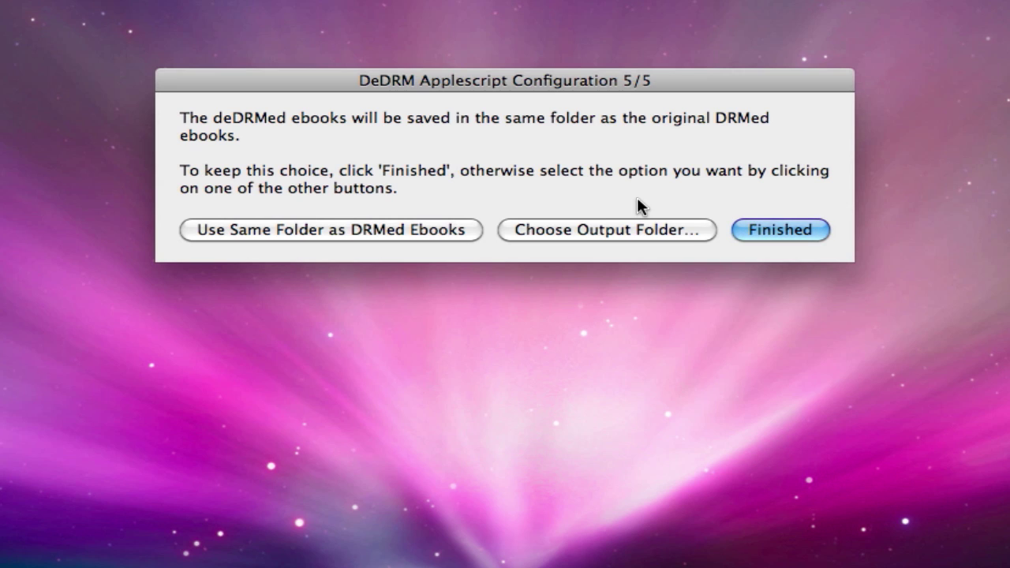
pyautogui.click(415, 226)
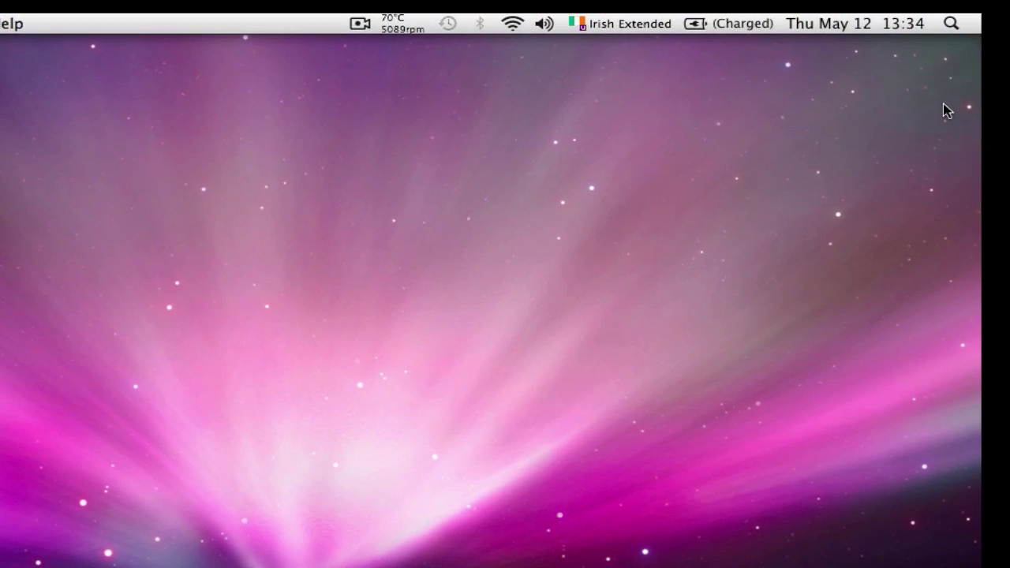
# - Search 'd' in Spotlight and launch the top hit, DeDRM 2.6
pyautogui.click(952, 24)
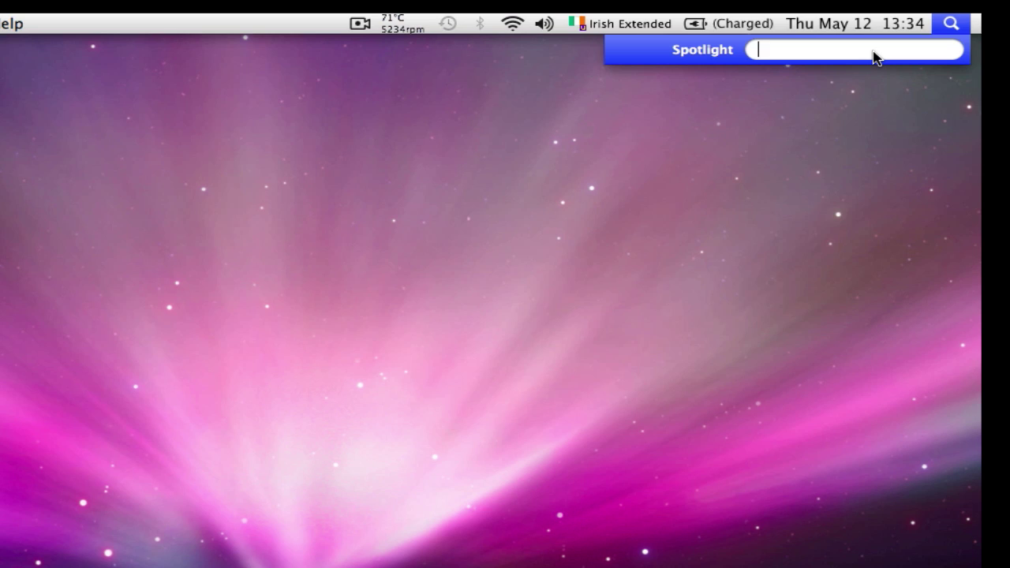
pyautogui.write('d')
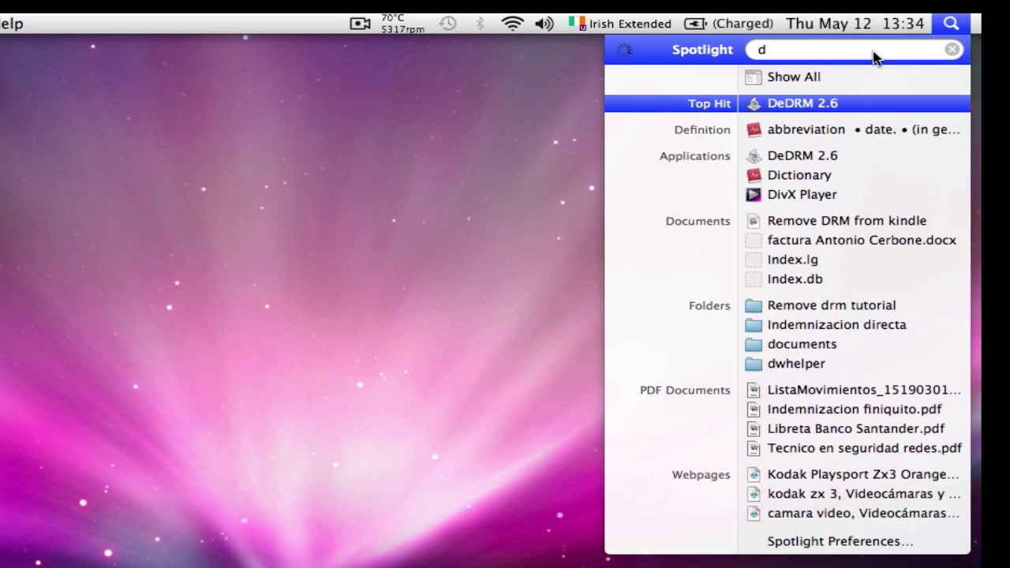
pyautogui.press('Return')
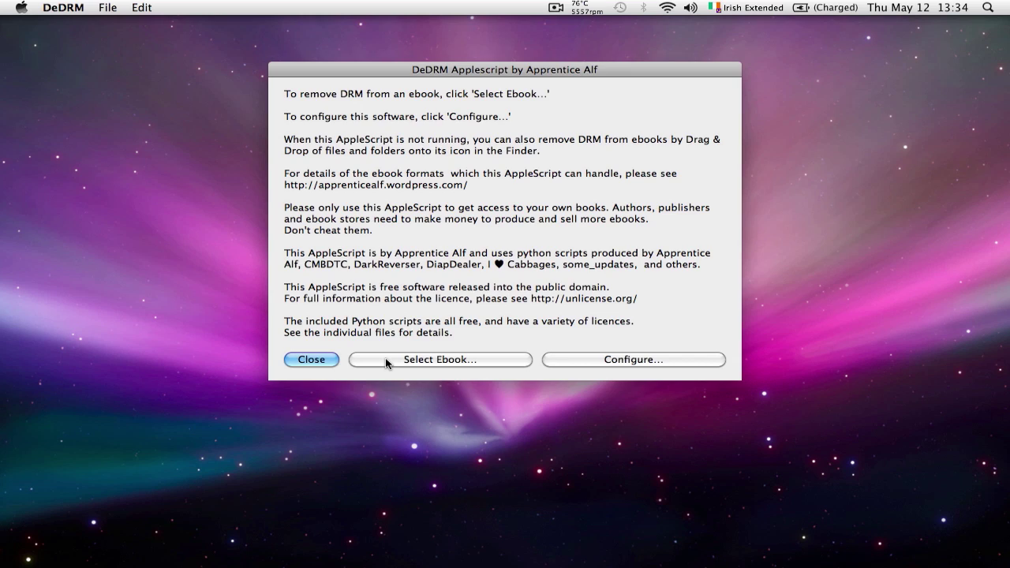
# - Choose Flow.azw from Documents > Remove drm tutorial for DRM removal
pyautogui.click(385, 360)
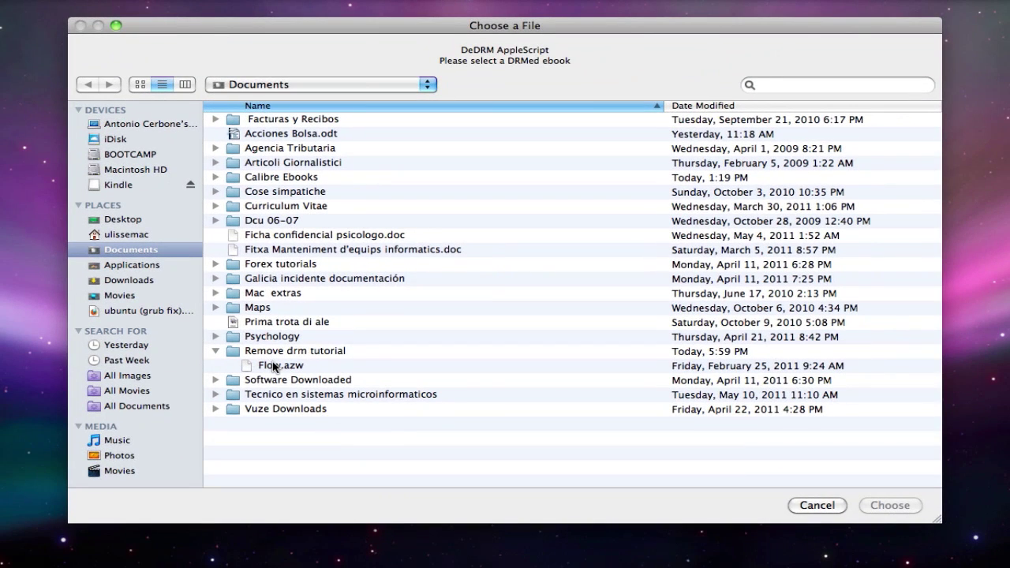
pyautogui.click(274, 366)
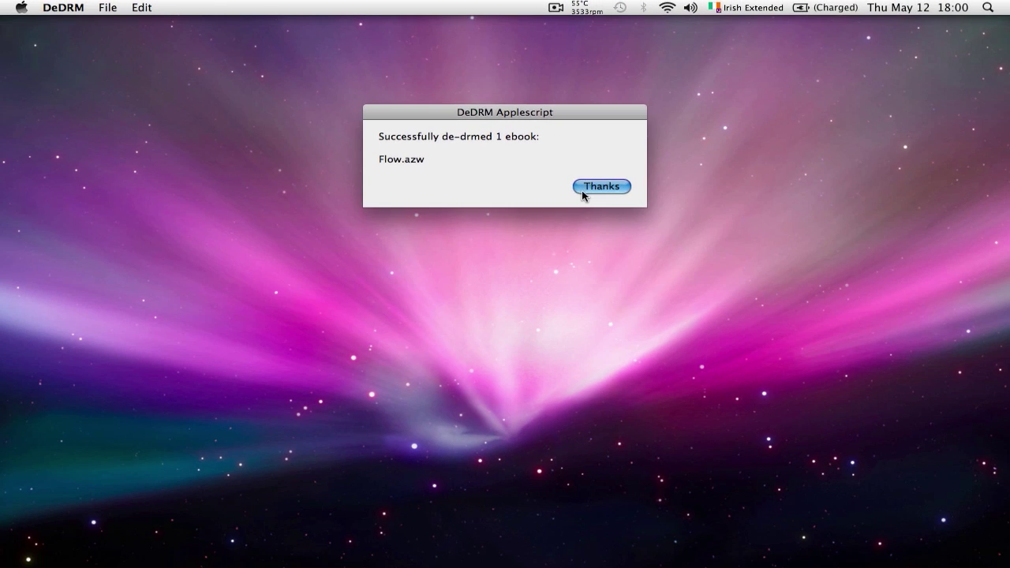
# - Dismiss the success message and drag Flow_nodrm.mobi from Remove drm tutorial onto Kindle > documents
pyautogui.click(604, 225)
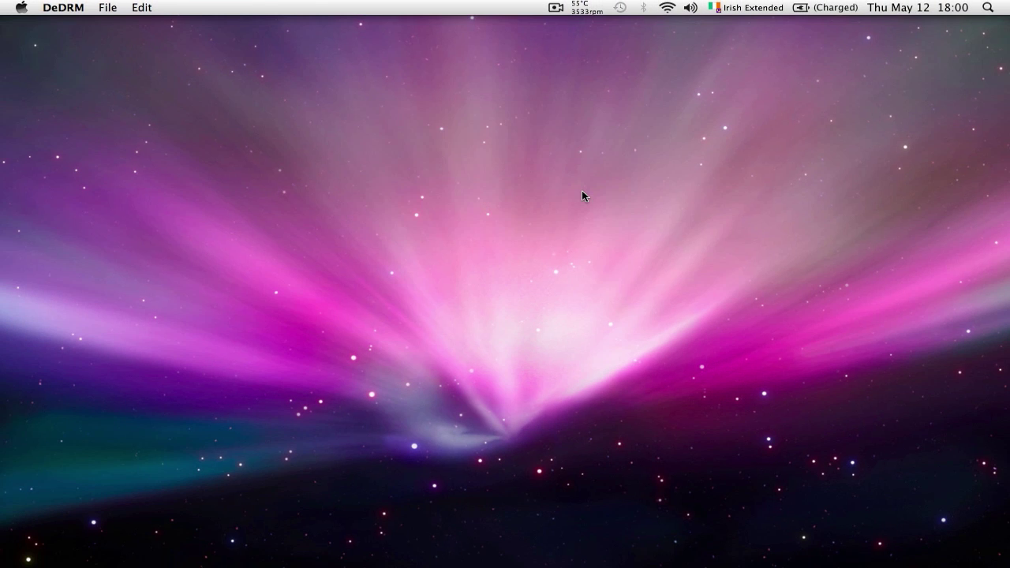
pyautogui.moveTo(222, 565)
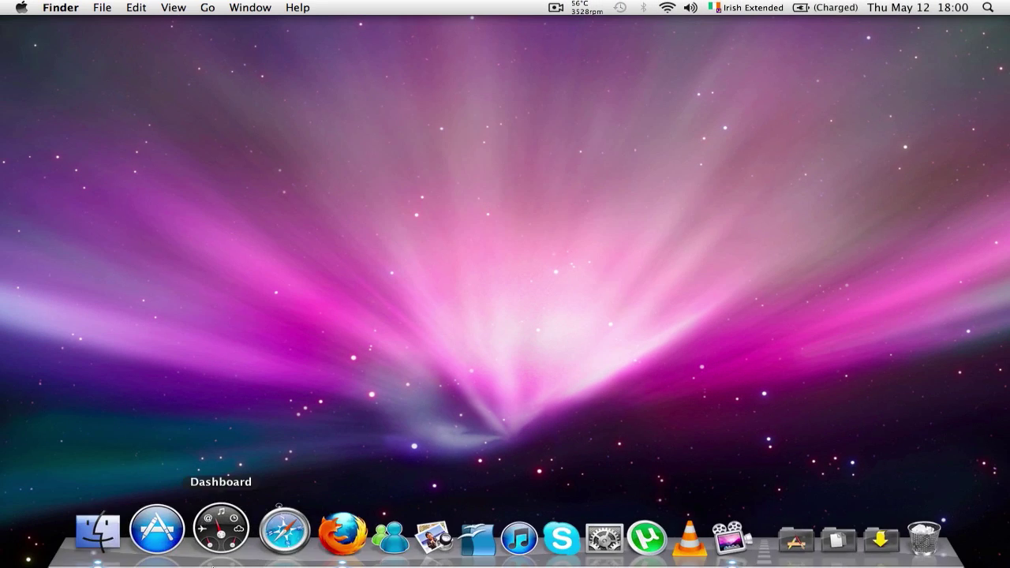
pyautogui.click(142, 552)
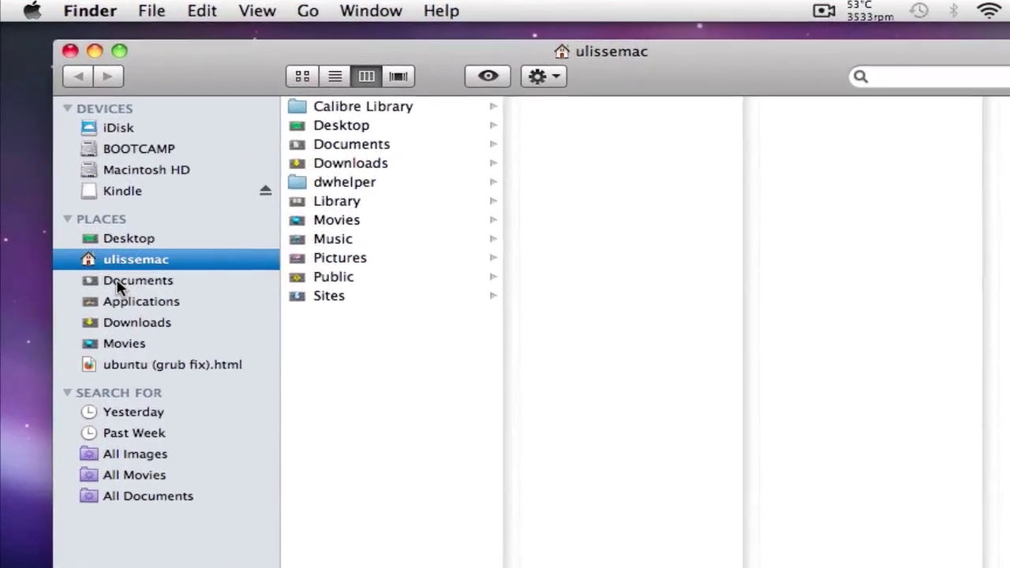
pyautogui.click(78, 190)
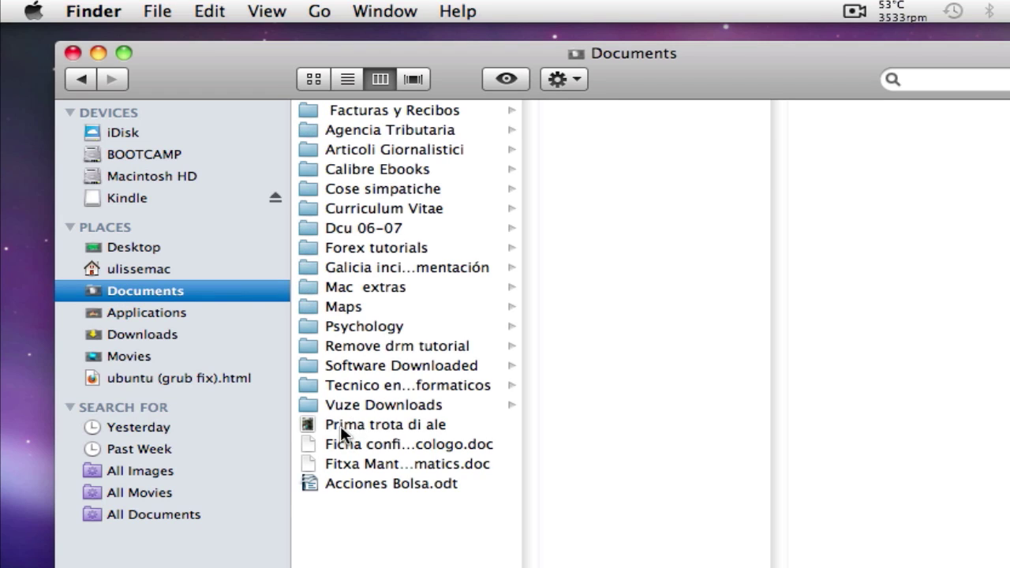
pyautogui.click(326, 348)
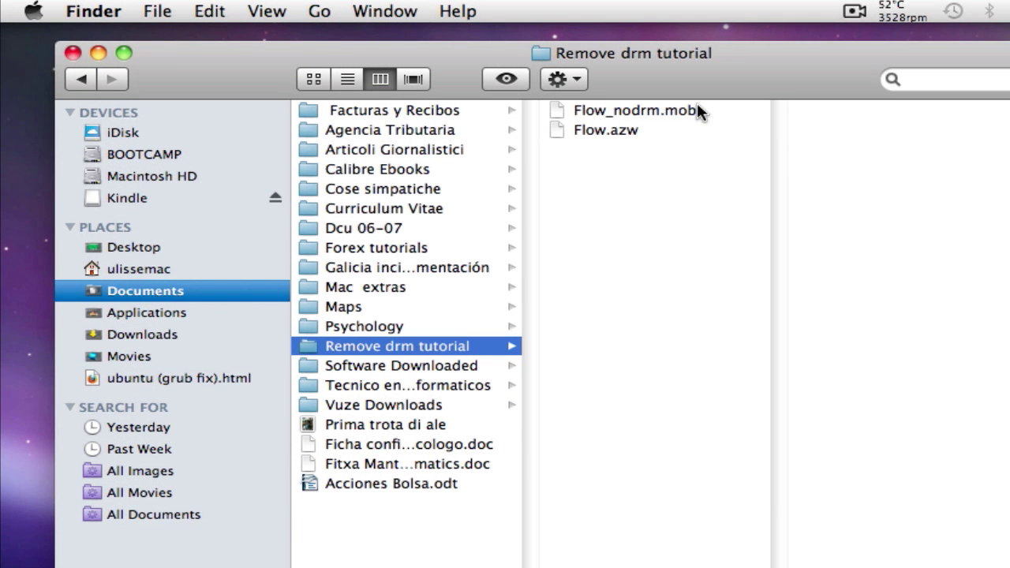
pyautogui.click(606, 117)
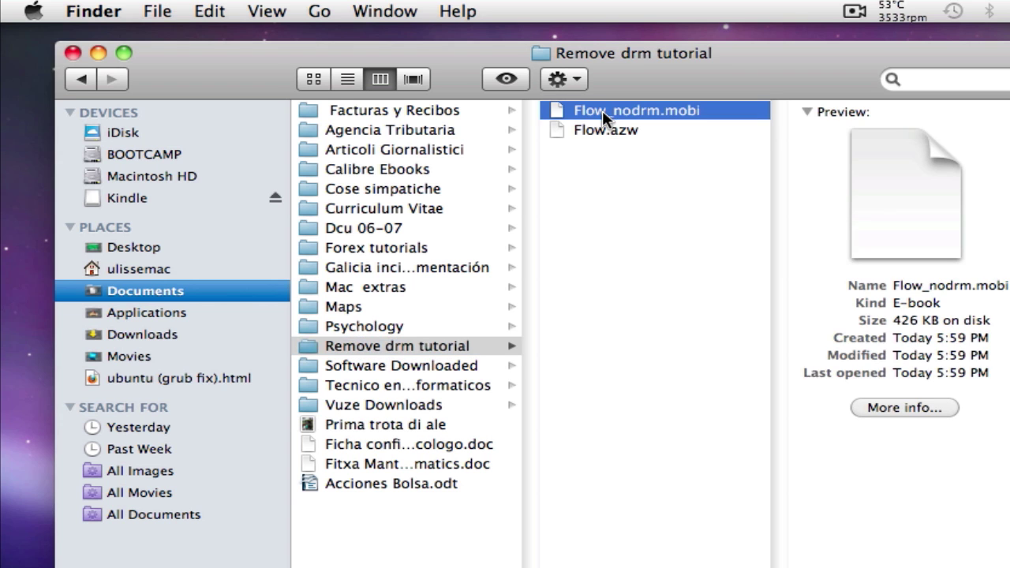
pyautogui.moveTo(601, 111); pyautogui.dragTo(429, 112)
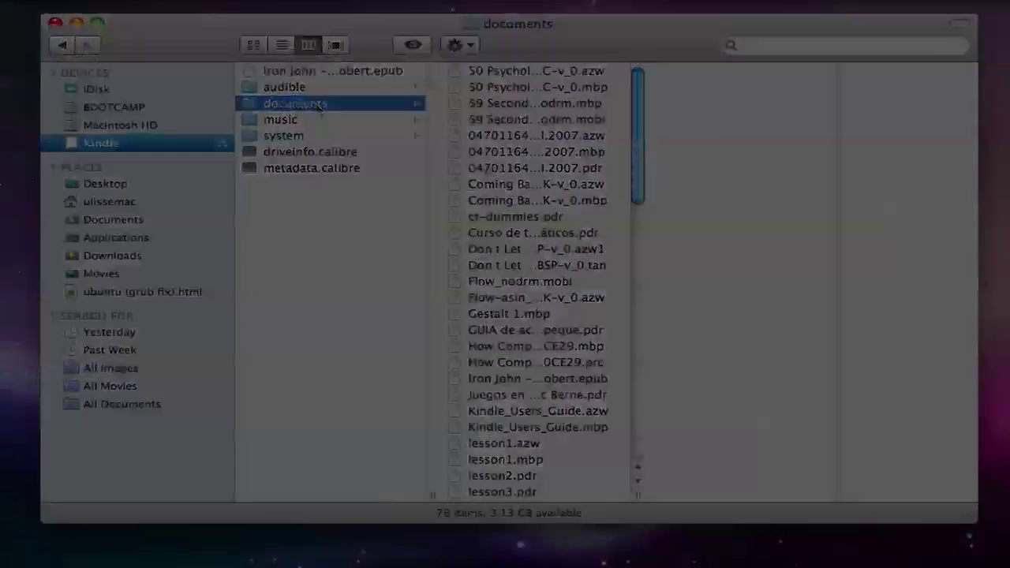